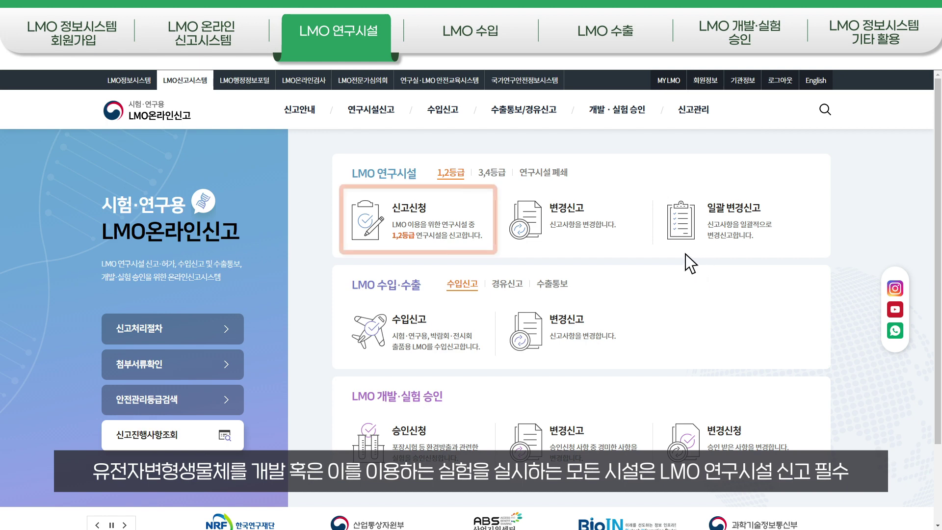
- Start a new 1,2등급 LMO research facility report, agree to the duplicate-report and legal notice, and open the 신고내용 form
click(433, 213)
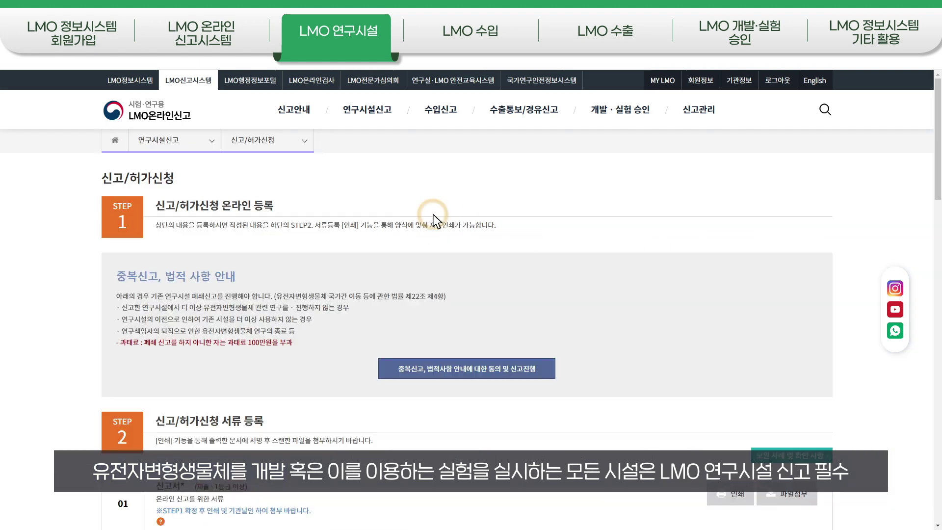
click(519, 376)
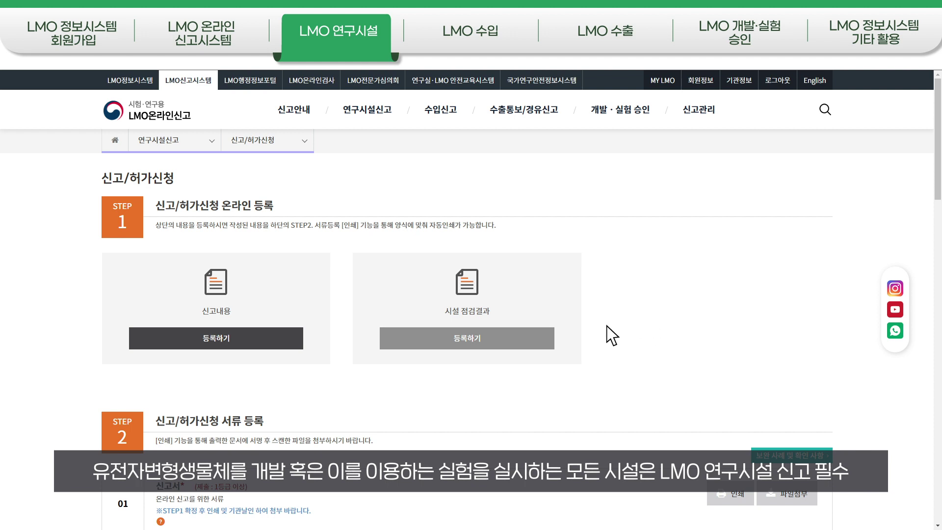
click(260, 343)
- Set the facility type to 식물 and the safety level to 2등급, and confirm the facility report details
click(387, 176)
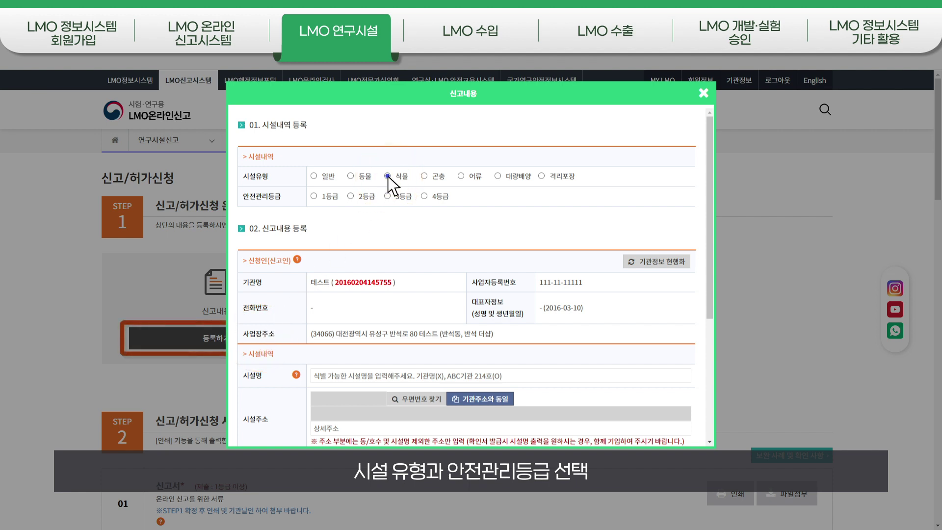
click(351, 197)
scroll(441, 246, down, 3)
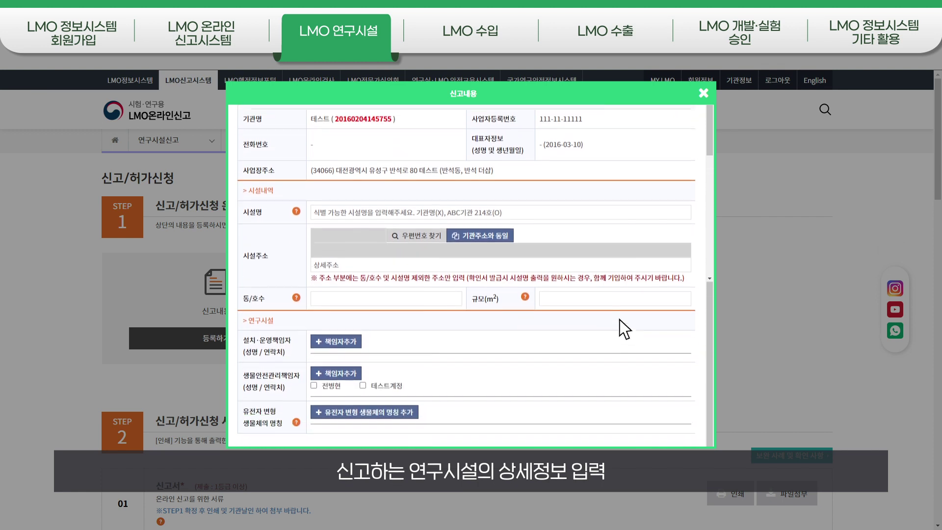
scroll(638, 336, down, 1)
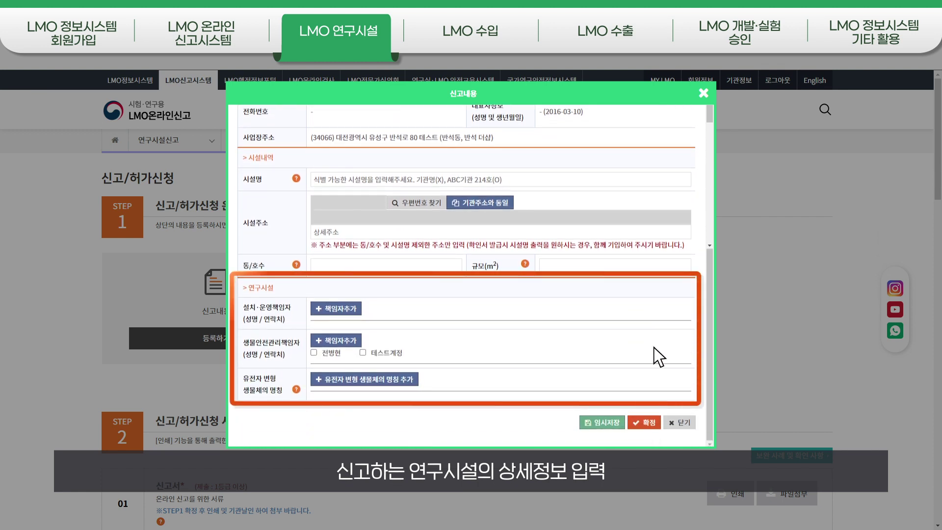
click(643, 422)
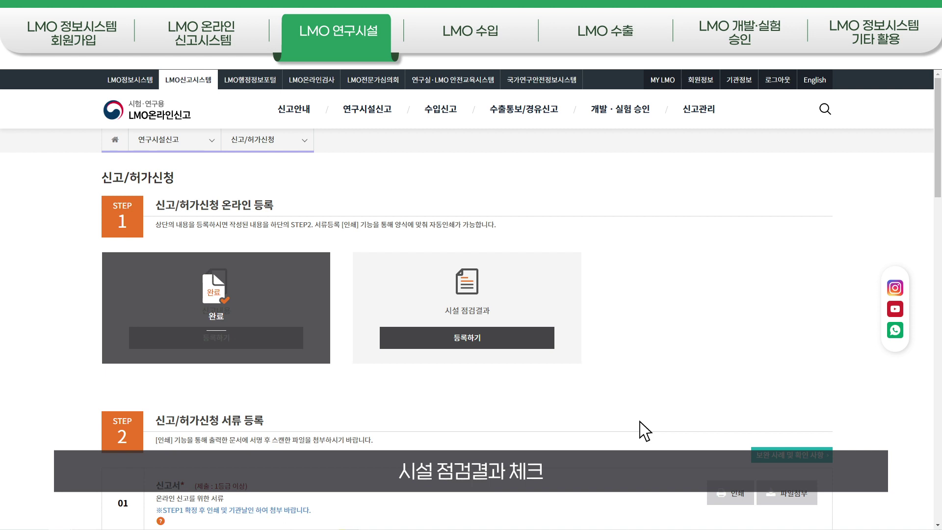
- Open the 시설 점검결과 checklist and mark the 필수 설치기준 items for the autoclave, waste and wastewater as 예
click(505, 340)
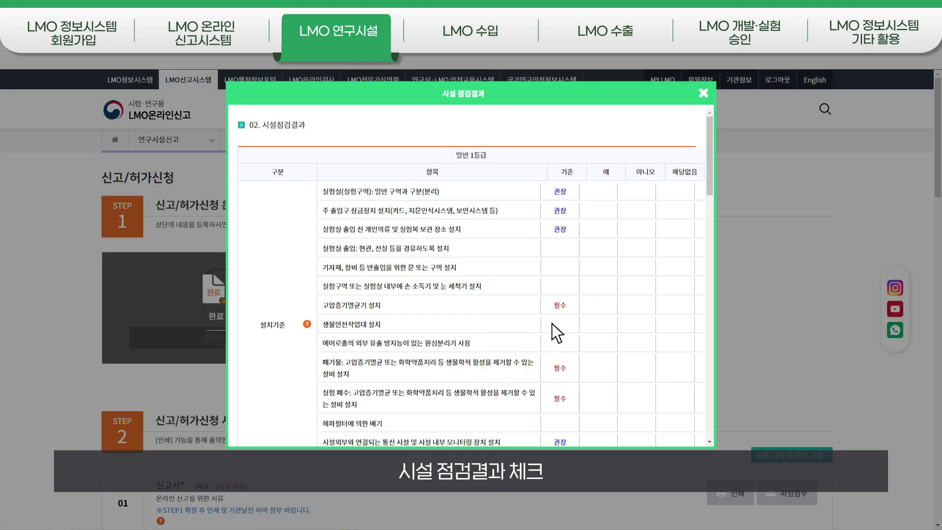
click(599, 307)
click(599, 368)
click(599, 399)
- Mark the 필수 운영기준 items as 예 and confirm the facility inspection results
scroll(604, 255, down, 4)
scroll(599, 246, down, 3)
click(599, 206)
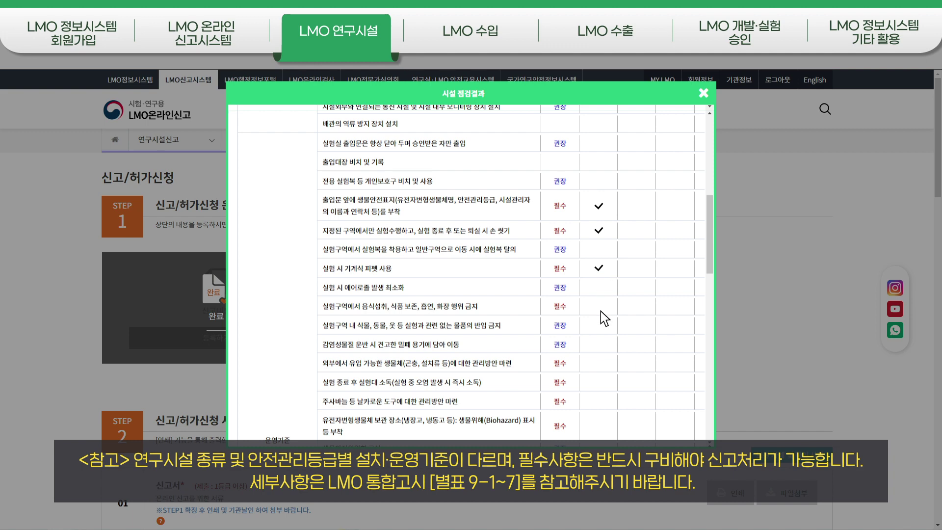
scroll(601, 275, down, 8)
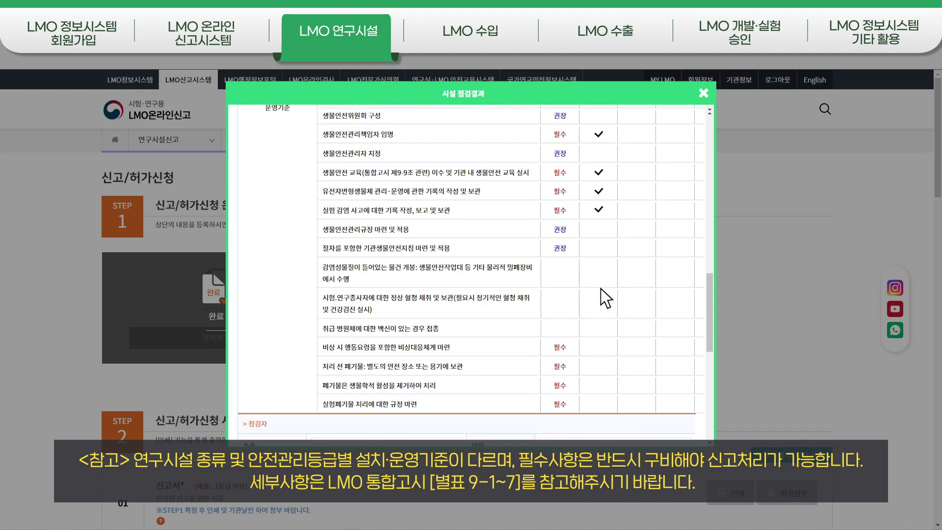
click(601, 366)
click(600, 386)
scroll(602, 408, down, 6)
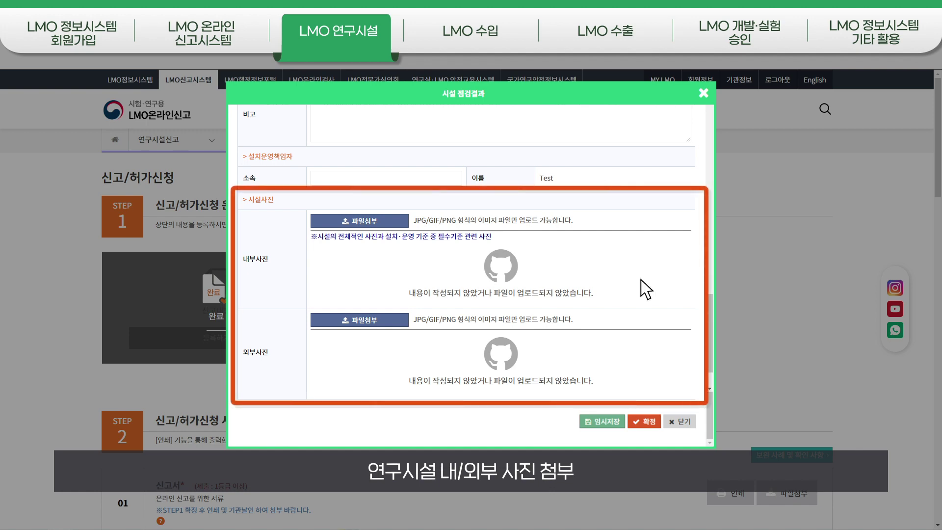
click(645, 421)
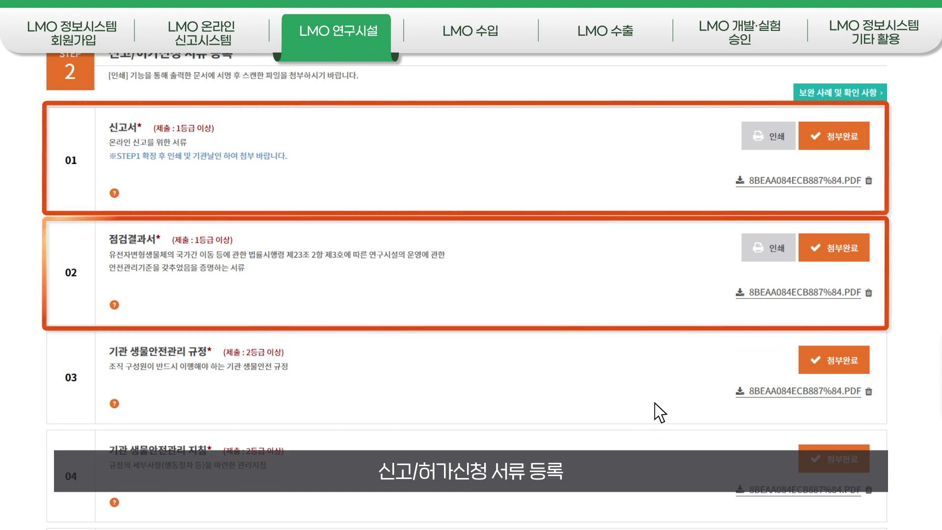
- Preview the printable 신고서 and submit the new facility report with its attached documents
click(781, 141)
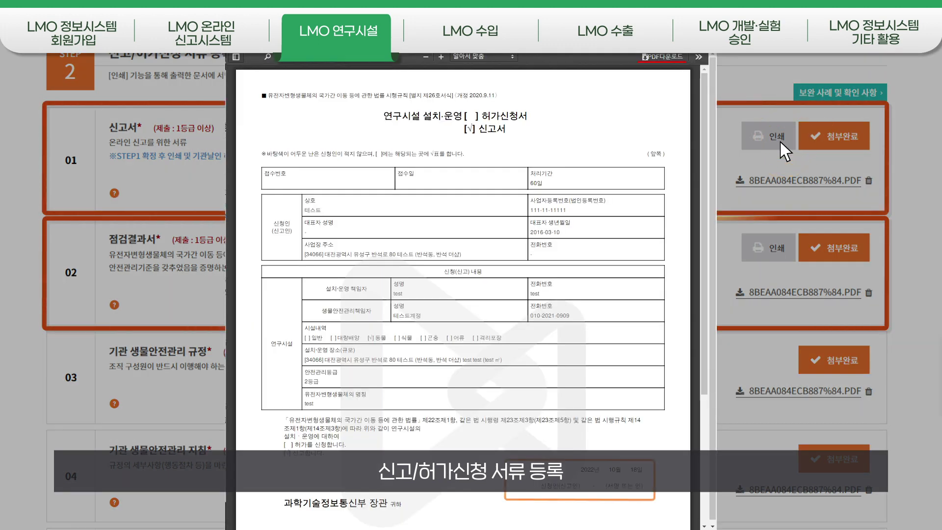
click(728, 61)
scroll(860, 146, down, 10)
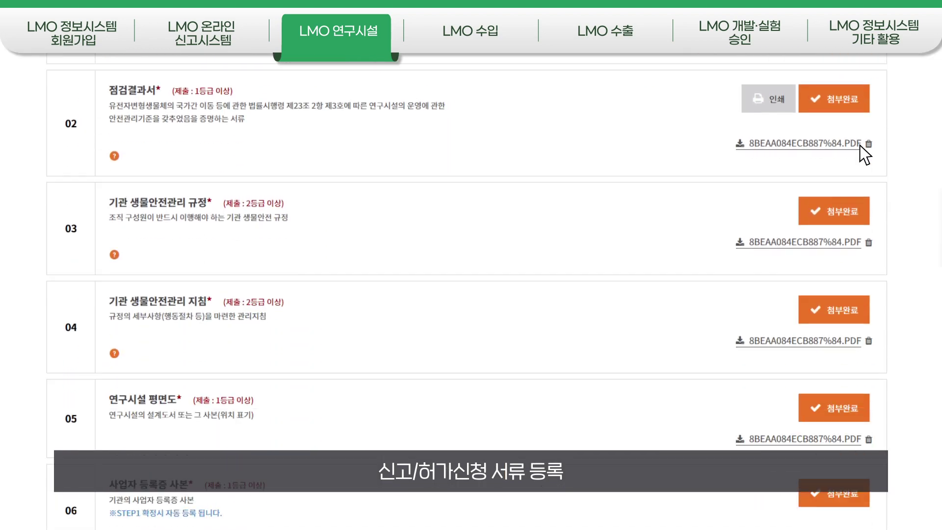
scroll(865, 155, down, 10)
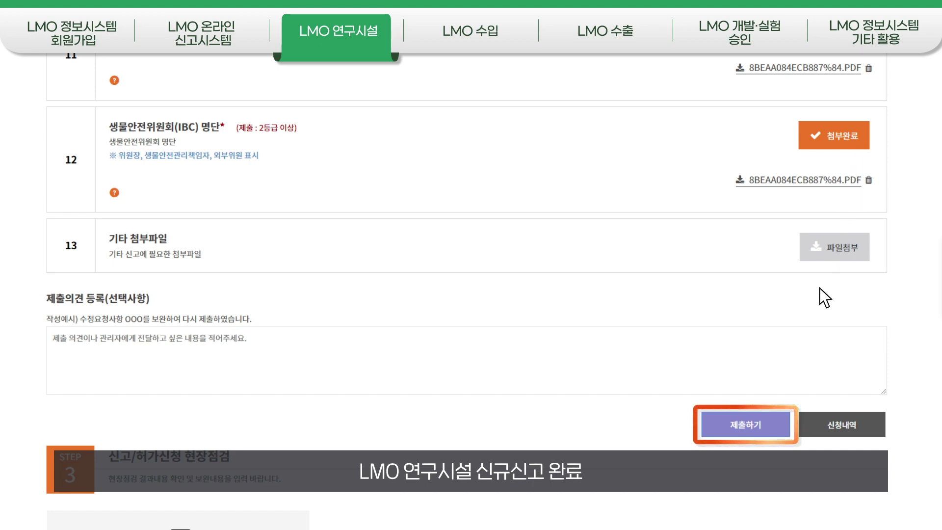
click(780, 430)
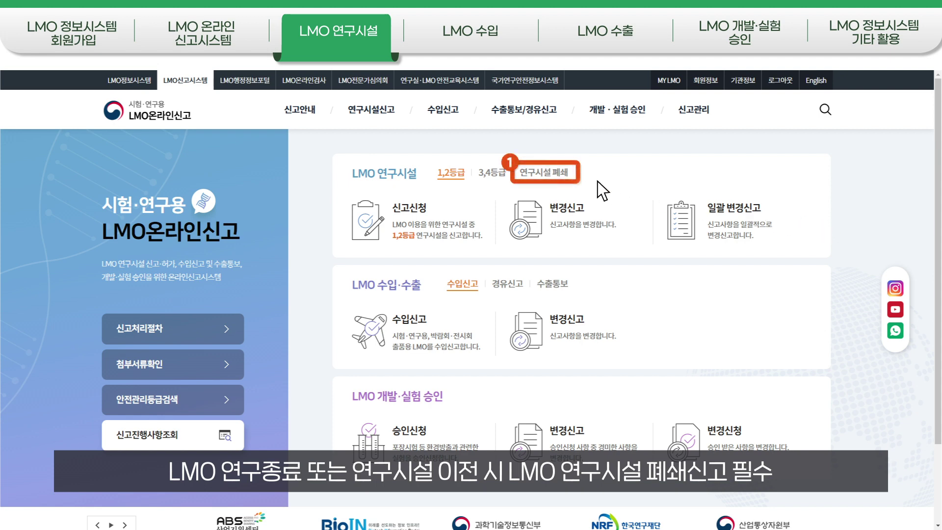
- Start a 폐쇄신고 for a research facility and open its 신고내용 registration
click(570, 178)
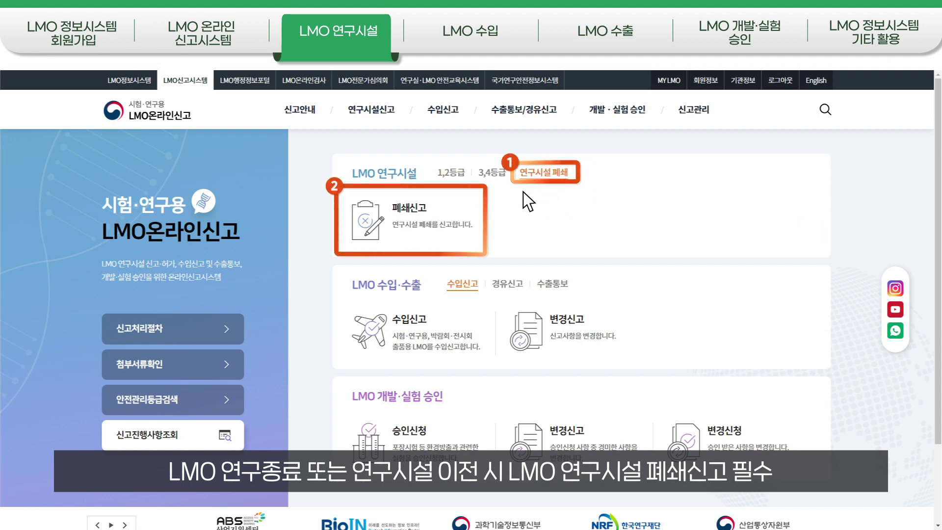
click(412, 229)
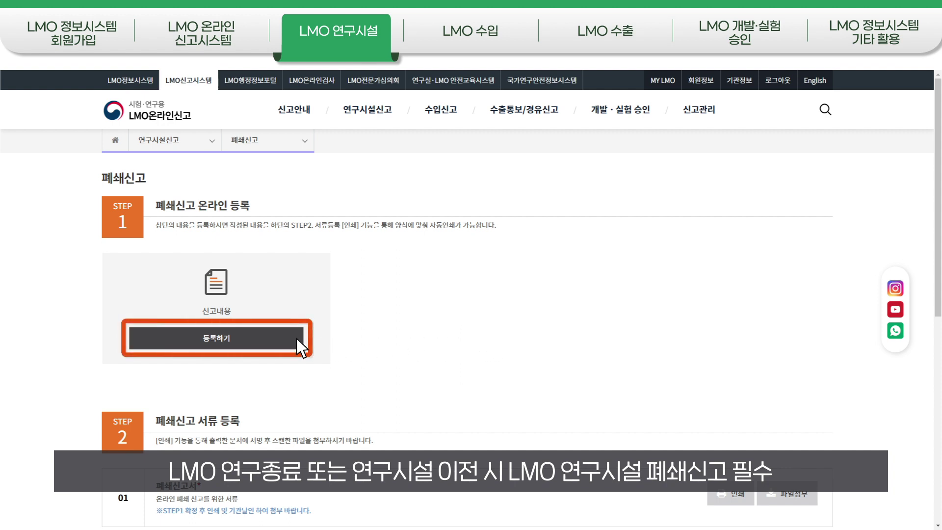
click(264, 337)
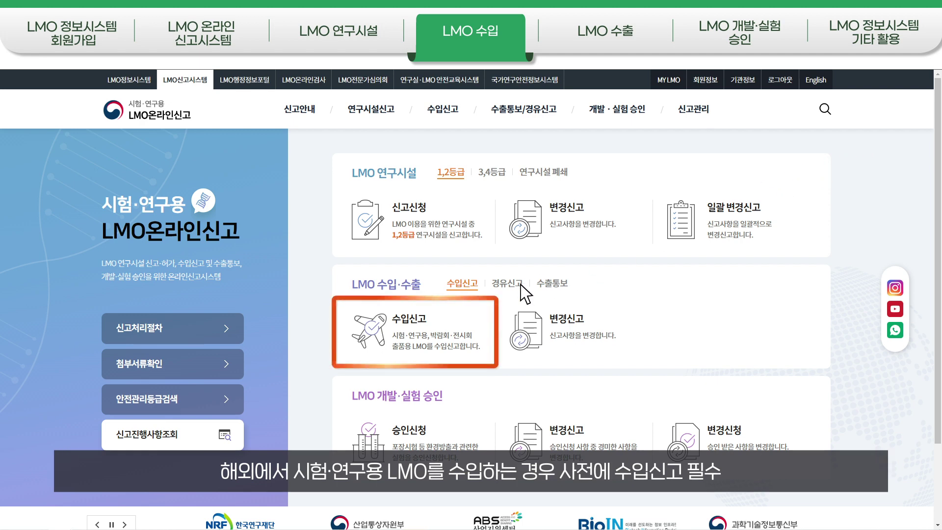
- Start a new 수입신고, choose 그 외 부처 as the facility's managing ministry, and confirm the report details
click(443, 316)
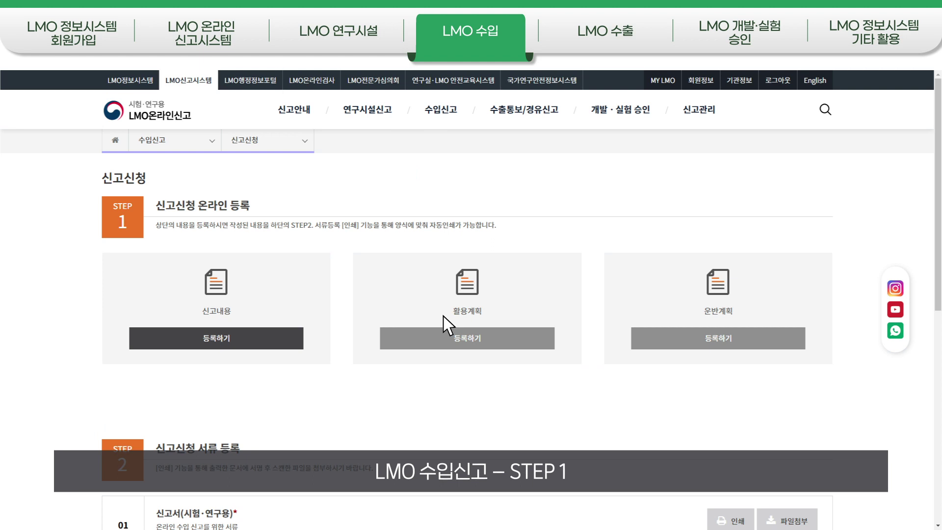
click(250, 341)
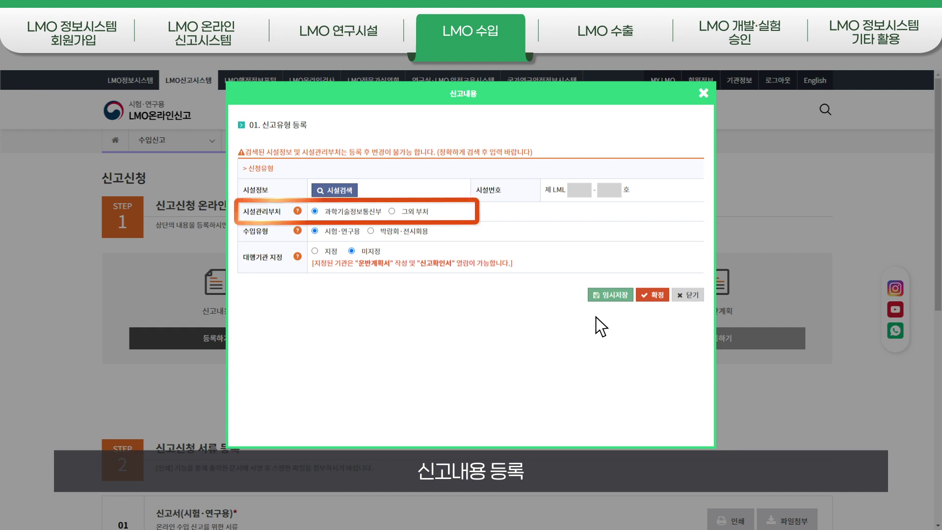
click(392, 211)
scroll(630, 236, down, 3)
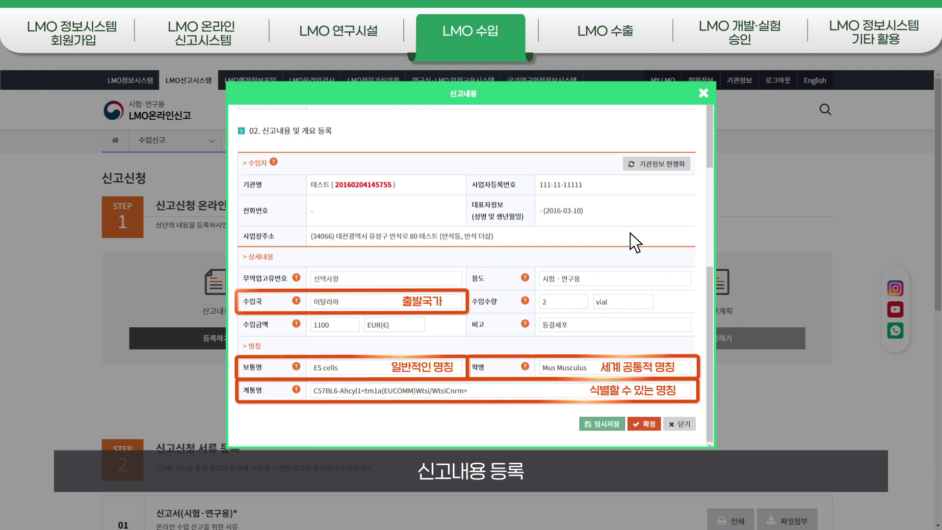
click(641, 426)
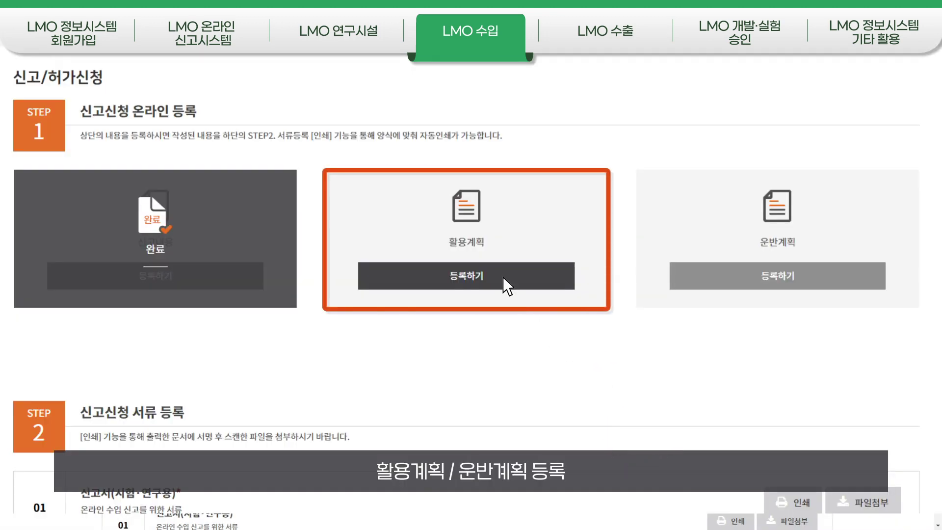
- Open the import report's 활용계획 form and confirm its contents
click(502, 278)
scroll(502, 277, down, 10)
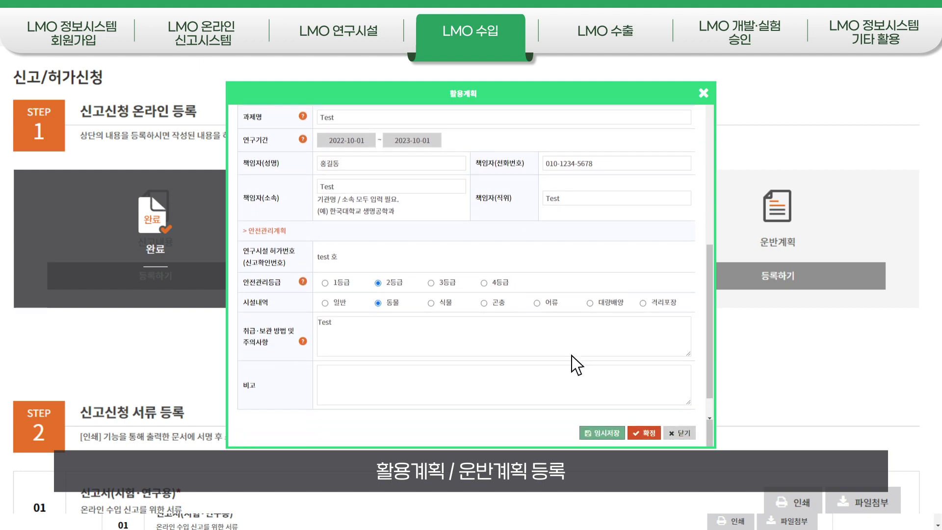
click(644, 434)
- Open the import report's 운반계획 form and confirm its contents
click(695, 286)
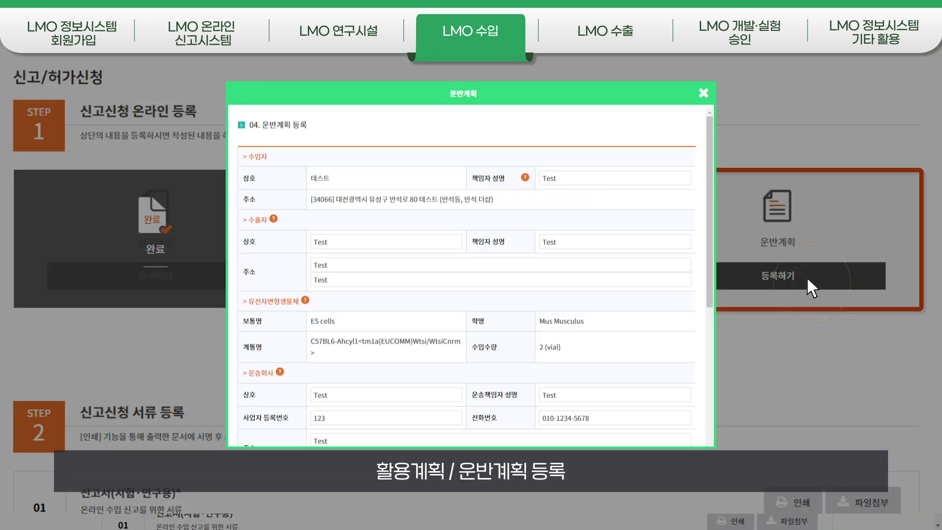
scroll(683, 288, down, 5)
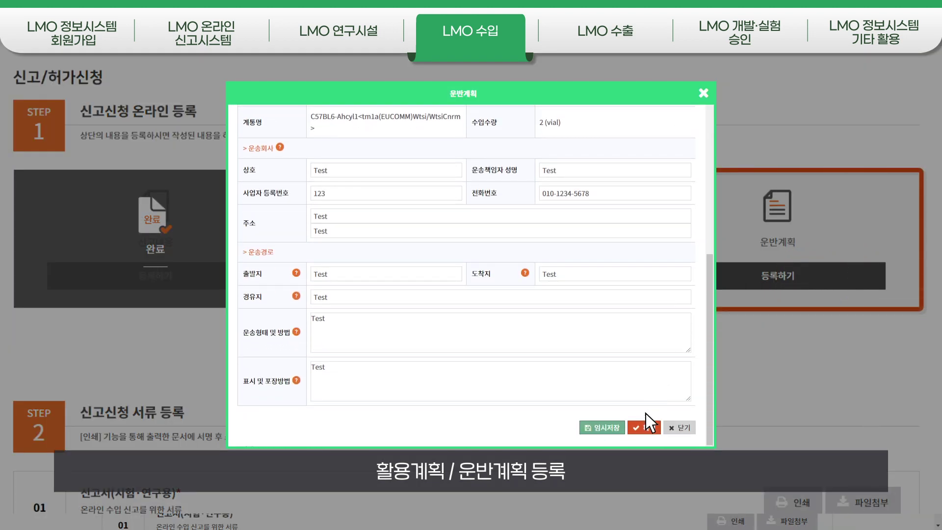
click(646, 430)
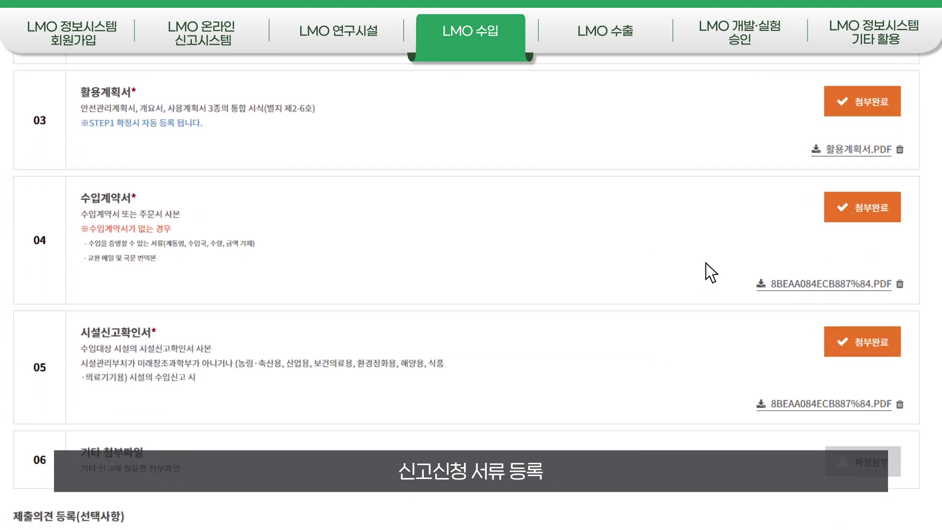
- Submit the import report with its attached documents
scroll(705, 263, down, 5)
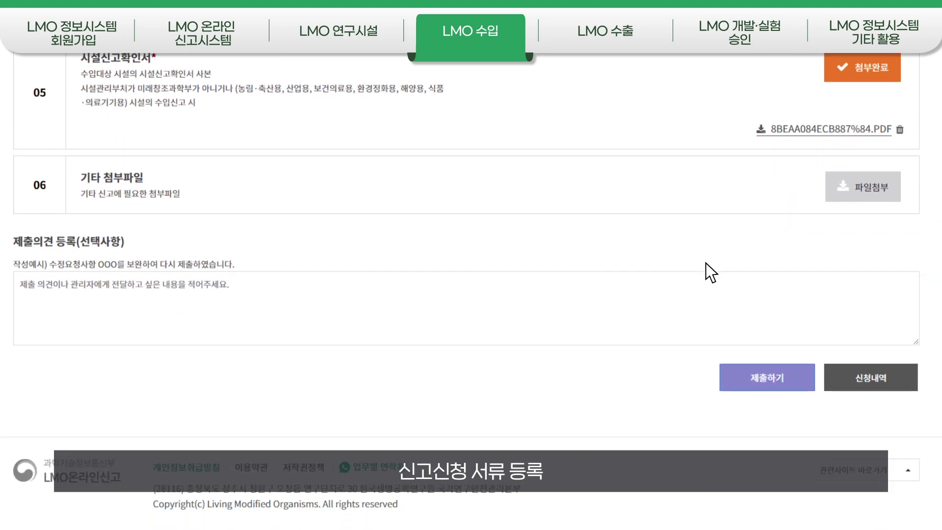
click(794, 383)
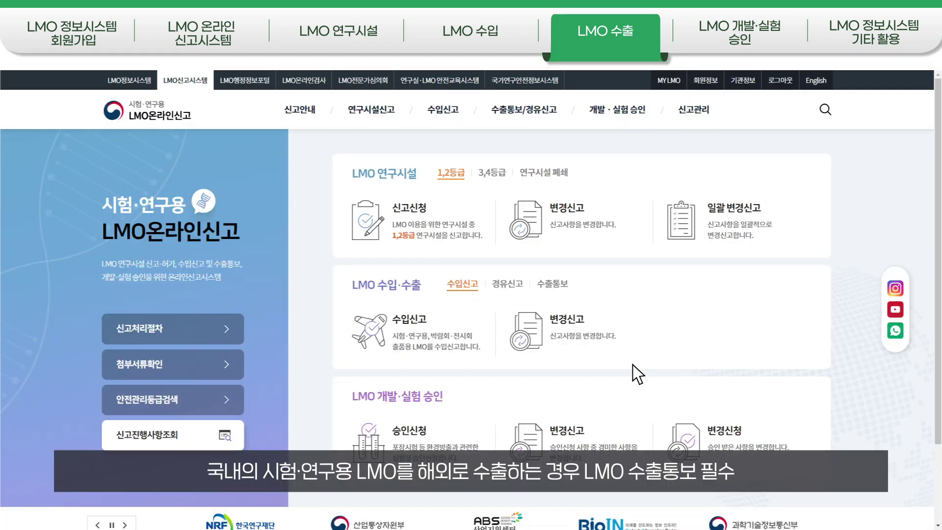
- Start a new 수출통보 for an LMO export and open its 신고내용 form
click(567, 287)
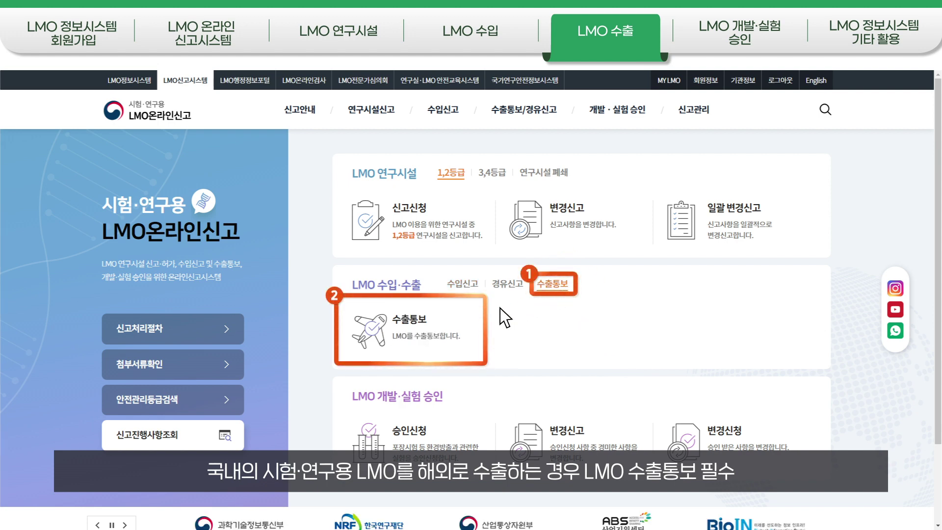
click(412, 339)
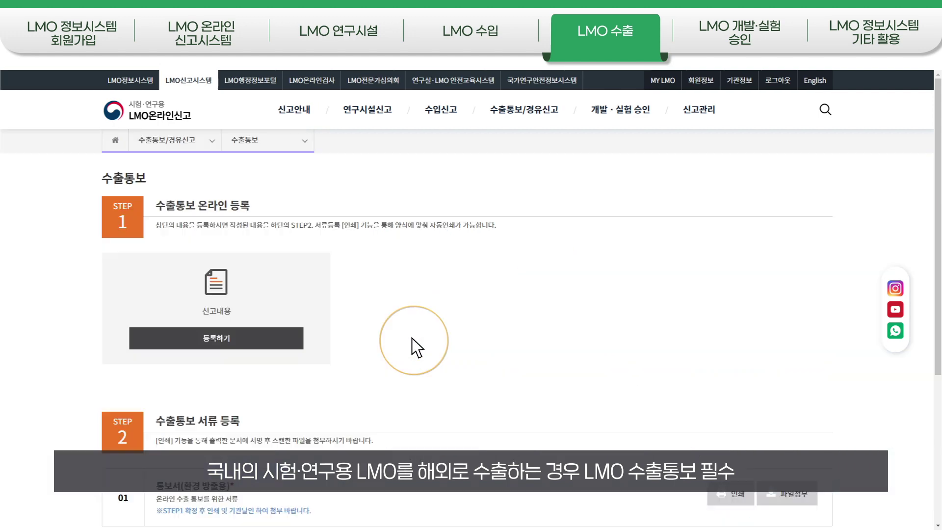
click(245, 344)
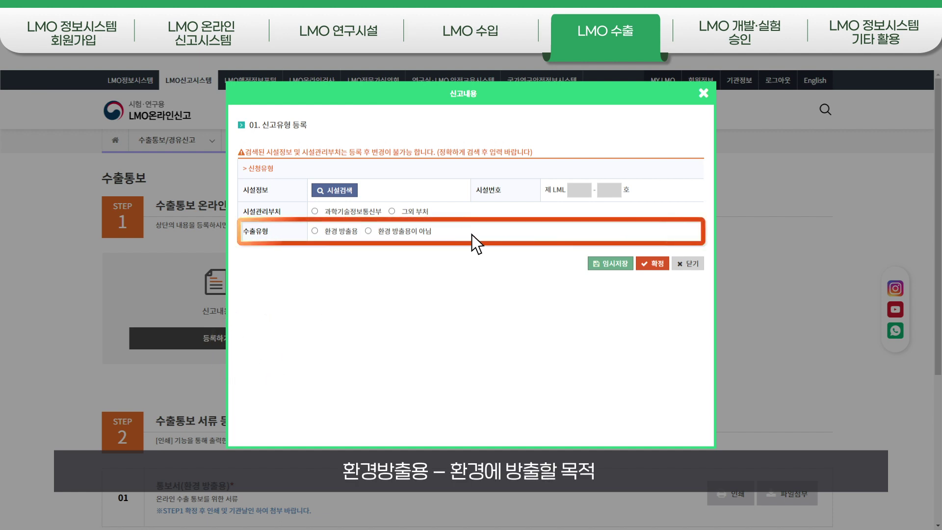